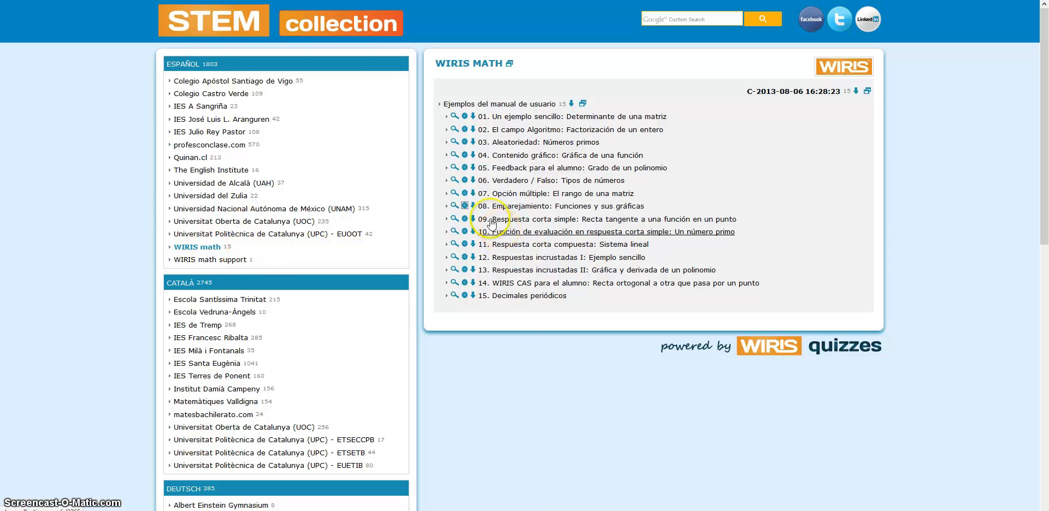
- Open the preview of question 08, Emparejamiento: Funciones y sus gráficas, and view all its graphs
click(453, 206)
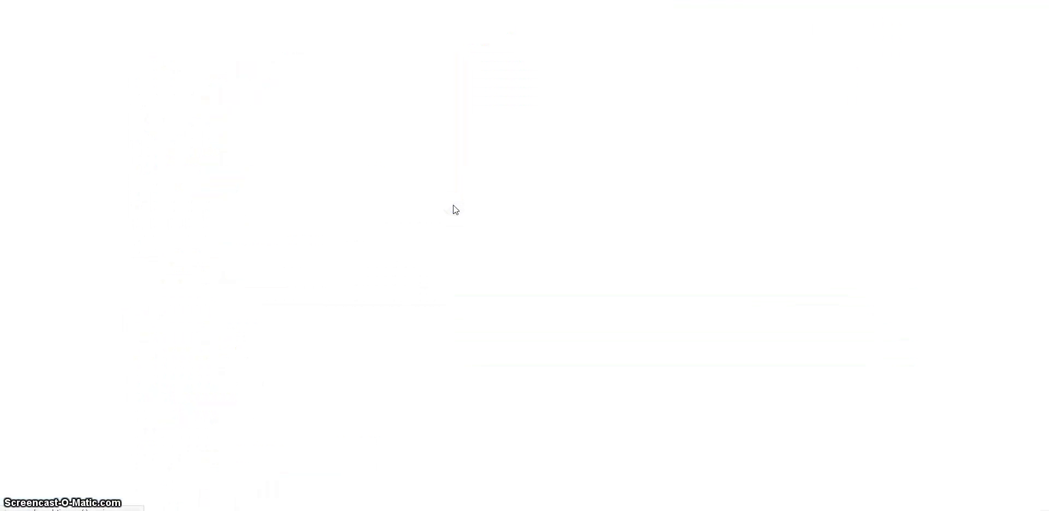
click(452, 205)
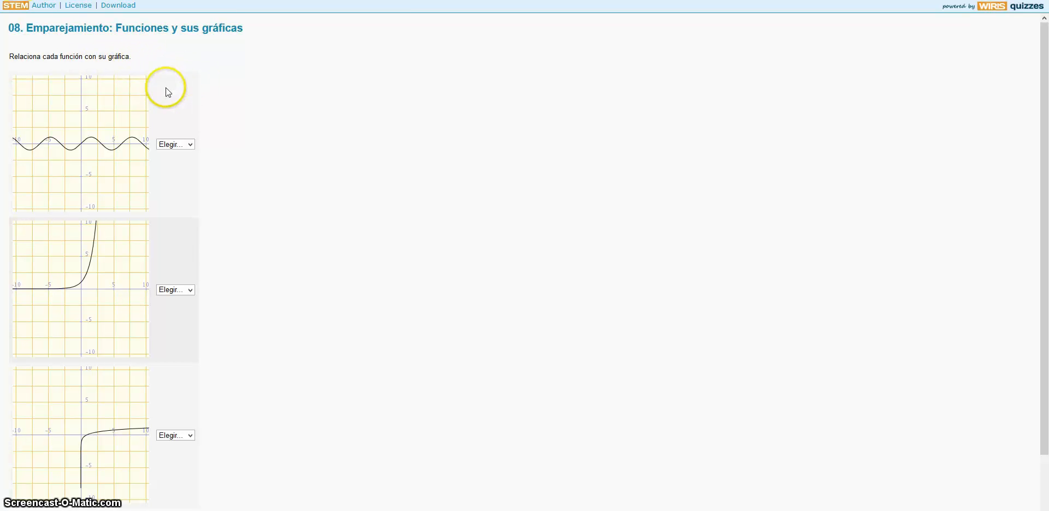
scroll(257, 161, down, 2)
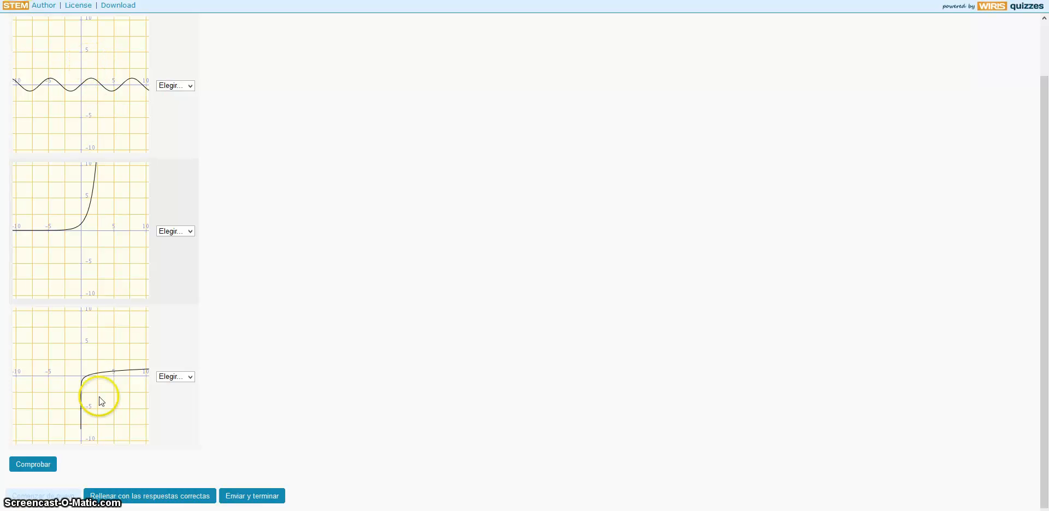
- Review the function choices offered for each of the three graphs without selecting any
click(190, 87)
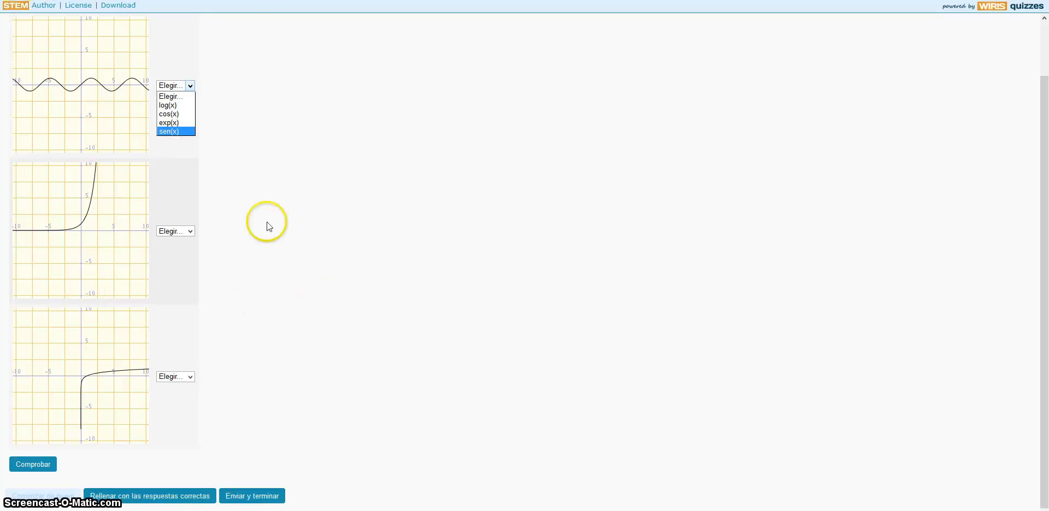
click(188, 231)
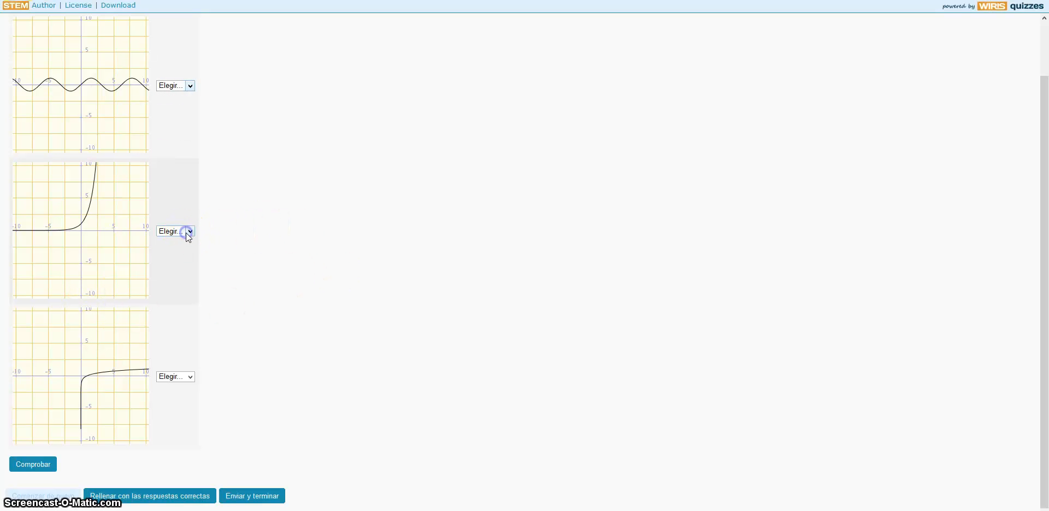
click(189, 230)
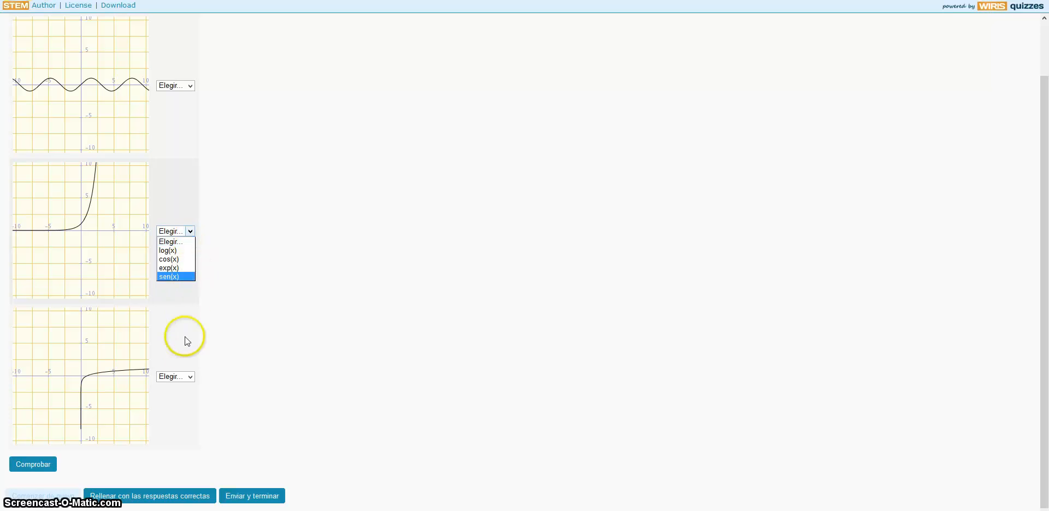
click(191, 376)
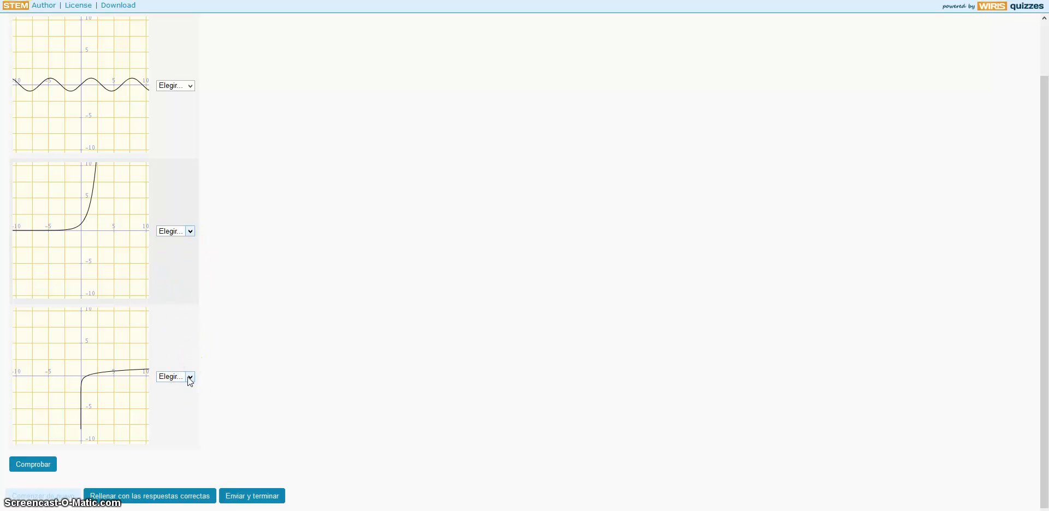
click(191, 377)
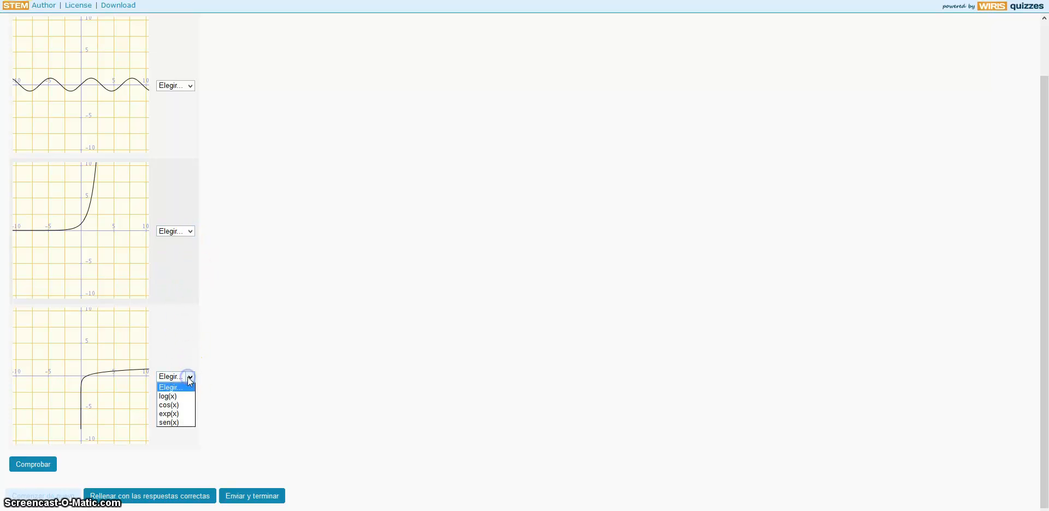
- Match the first graph to cos(x), the second to exp(x) and the third to log(x), and check the answers
click(189, 87)
click(190, 84)
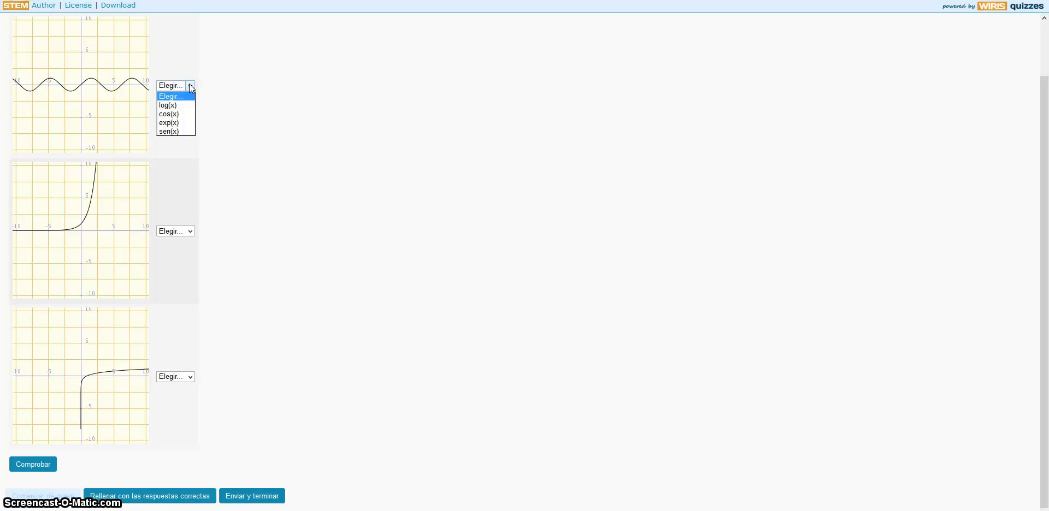
click(175, 114)
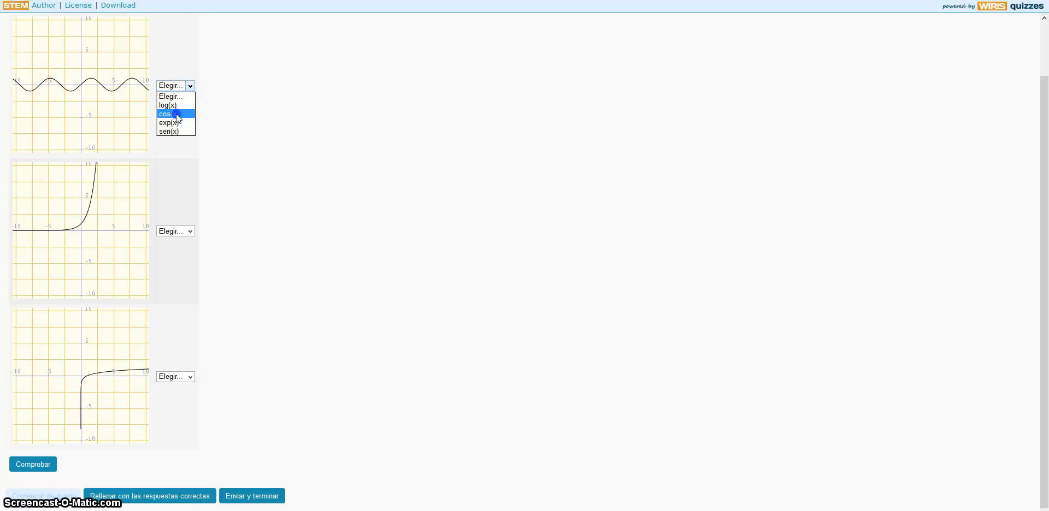
click(191, 230)
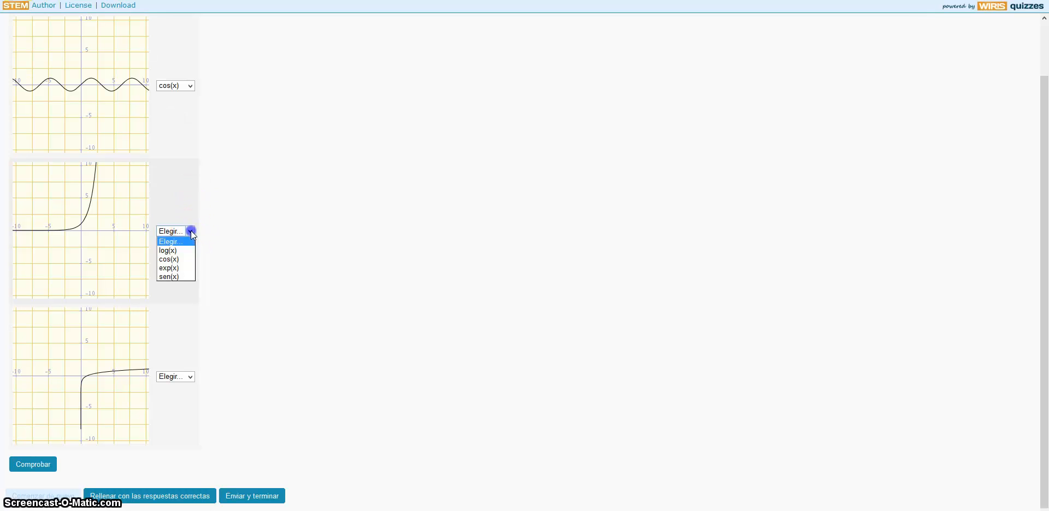
click(176, 267)
click(190, 377)
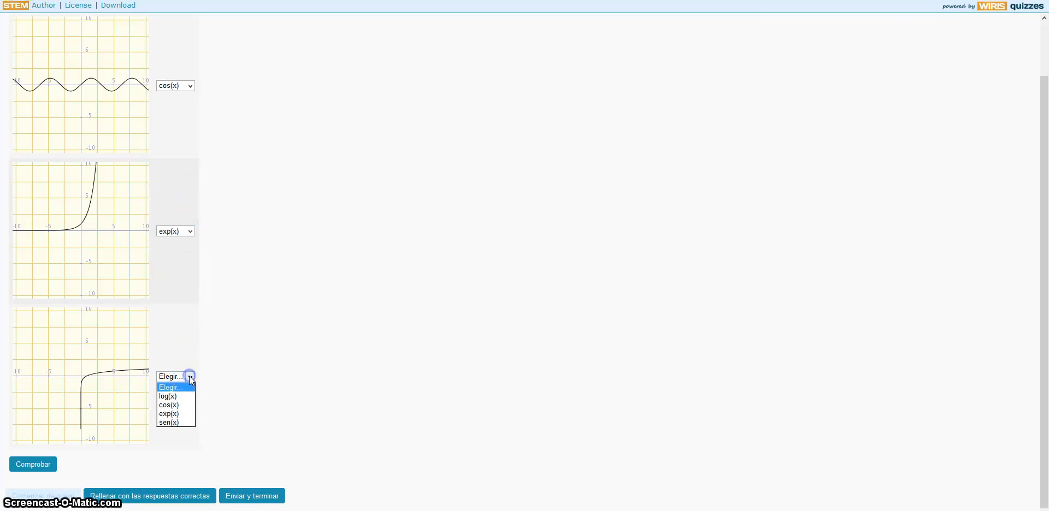
click(178, 398)
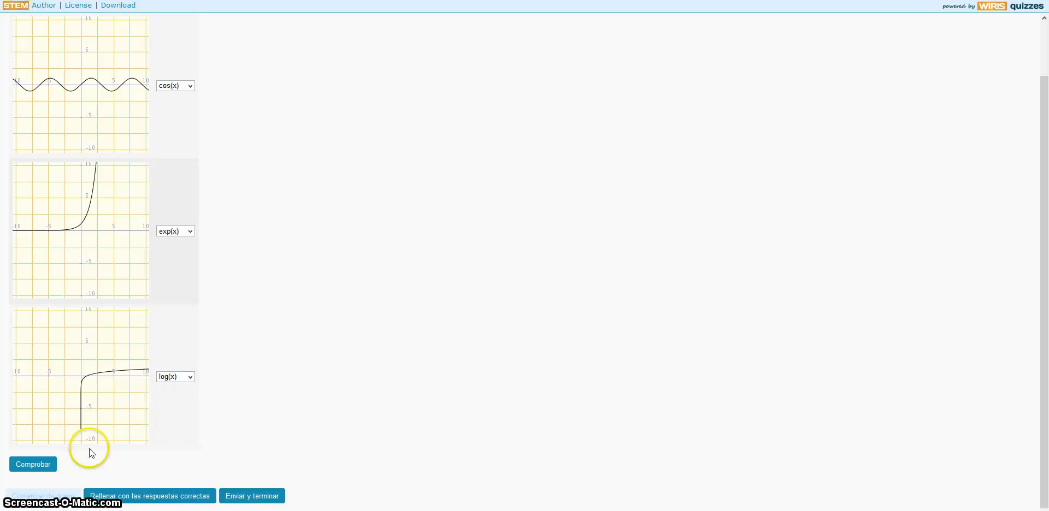
click(36, 463)
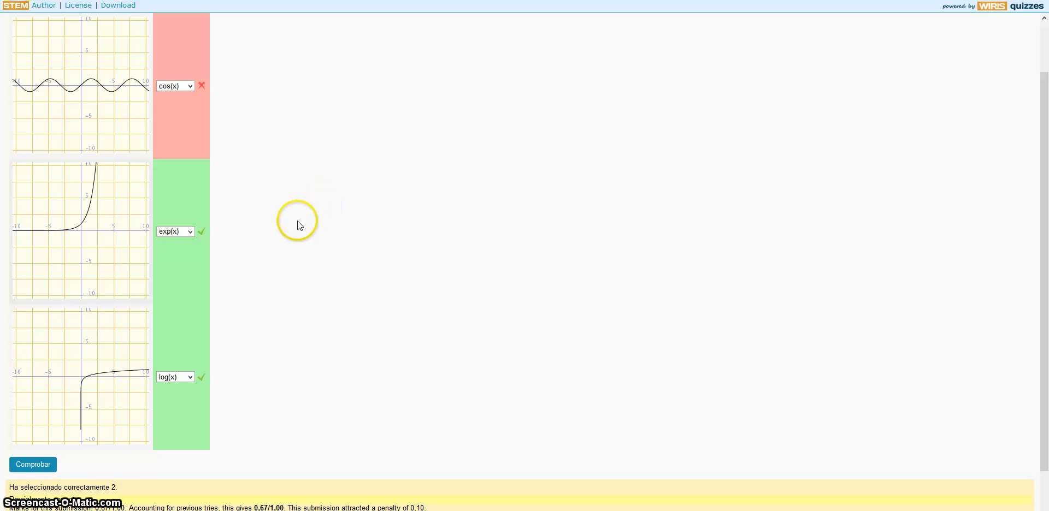
scroll(297, 223, down, 2)
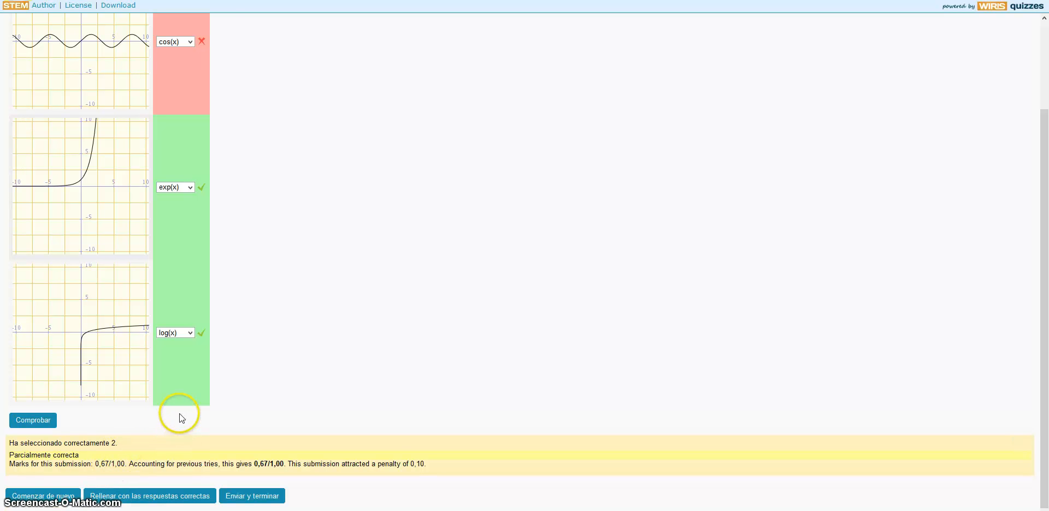
- Change the first graph's answer to sen(x) and check the answers again
click(189, 42)
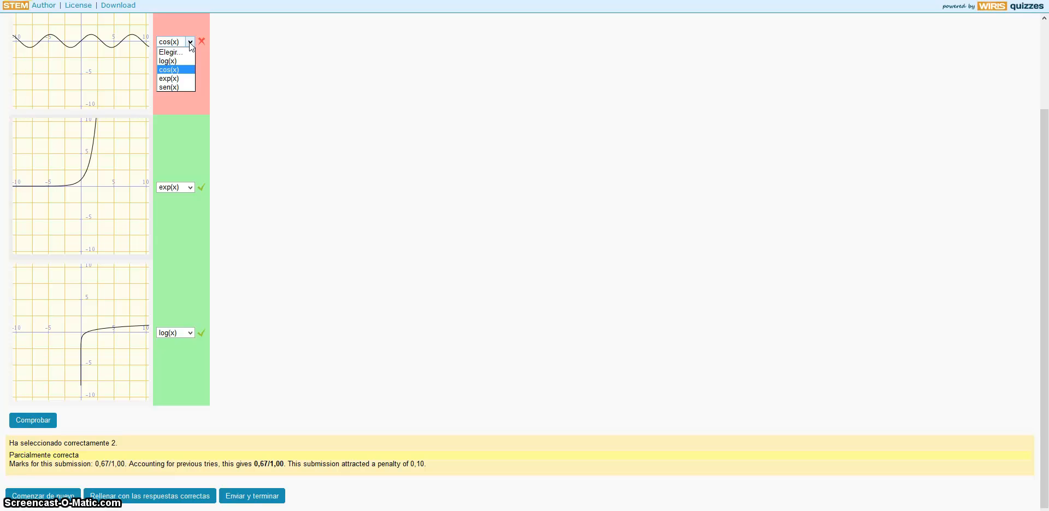
click(180, 87)
click(179, 88)
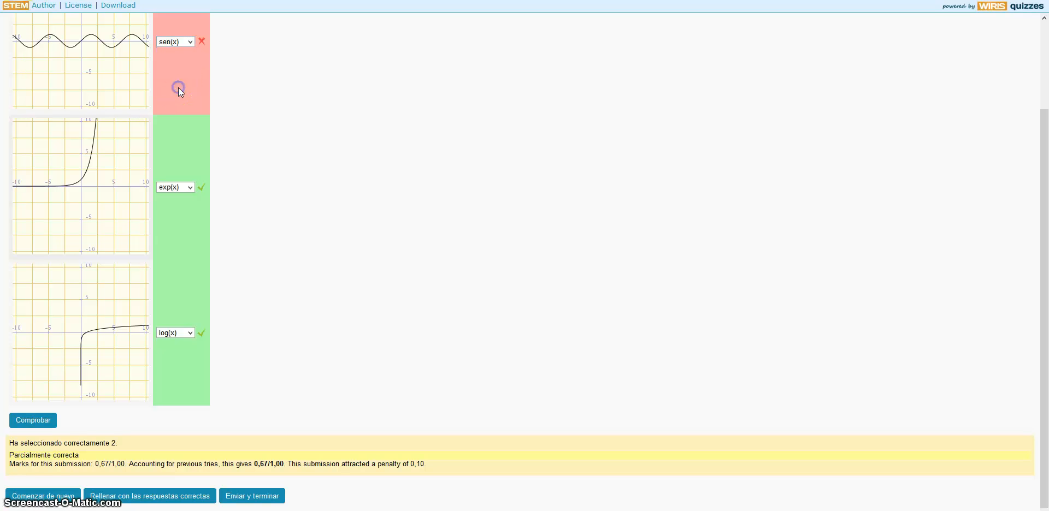
click(39, 423)
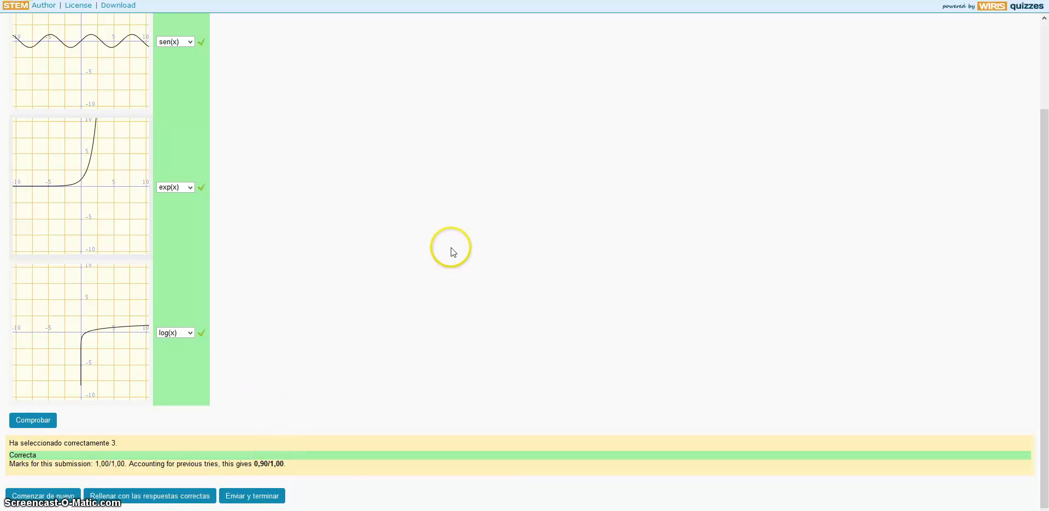
- Look over the function choices for the first graph again, keeping its answer
scroll(450, 247, up, 3)
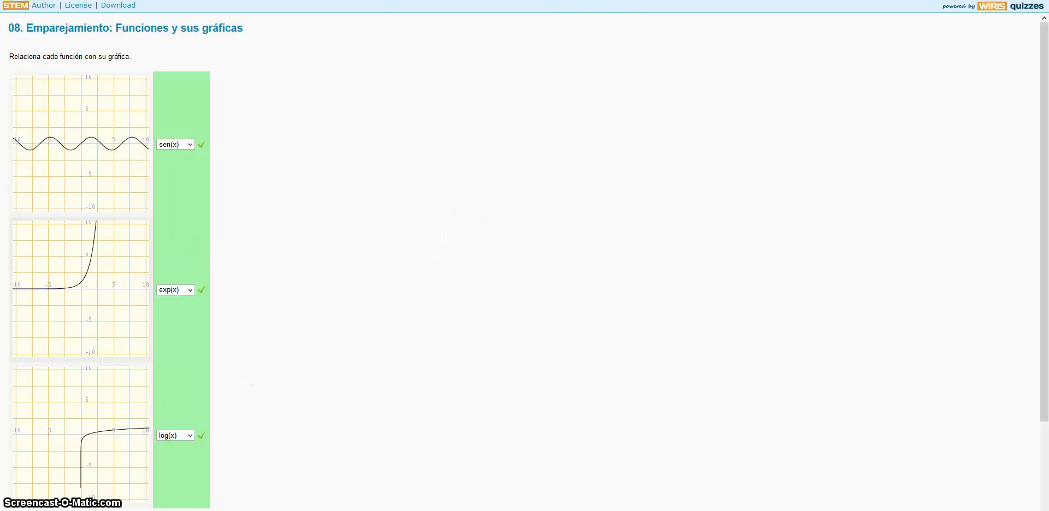
click(190, 145)
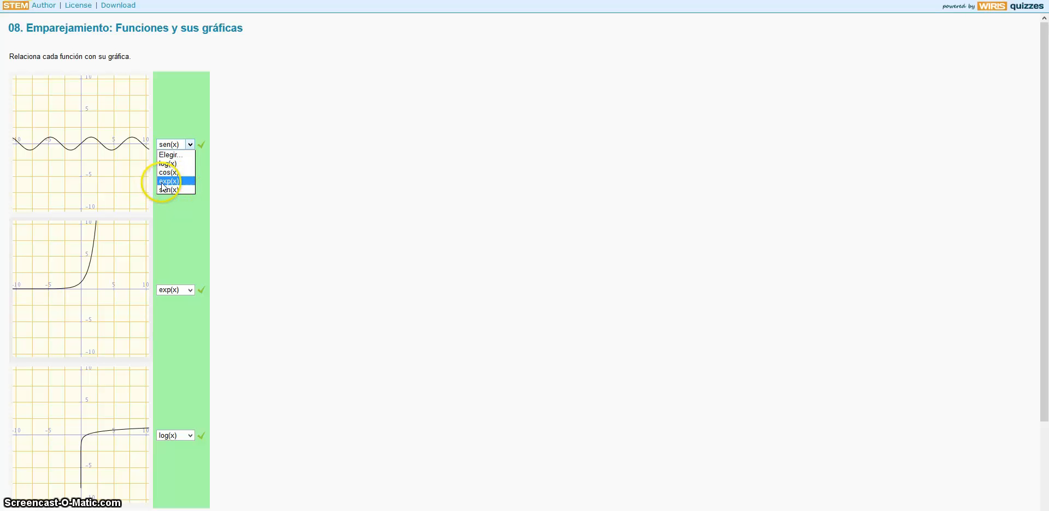
click(190, 143)
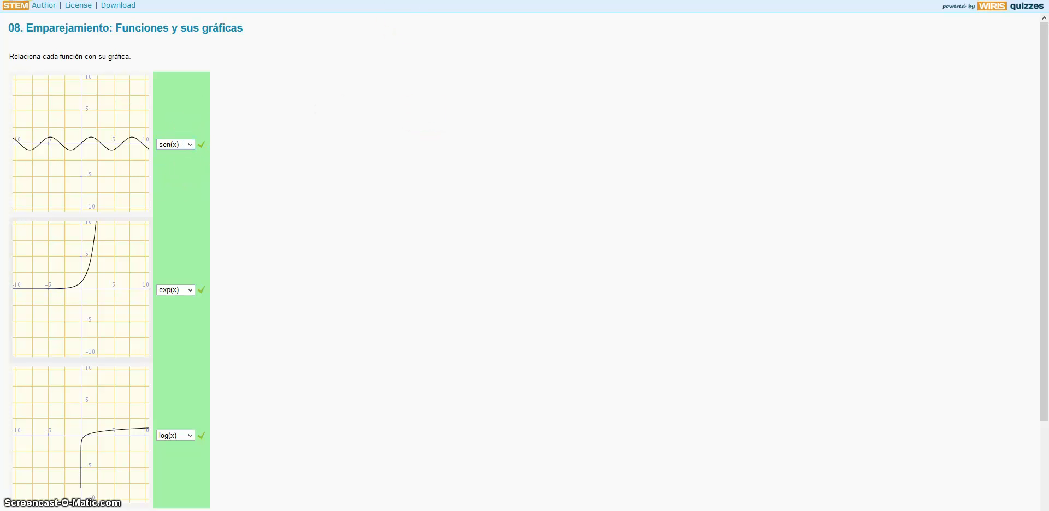
- Close the preview and open question 08, Emparejamiento: Funciones y sus gráficas, for editing
key(ctrl+w)
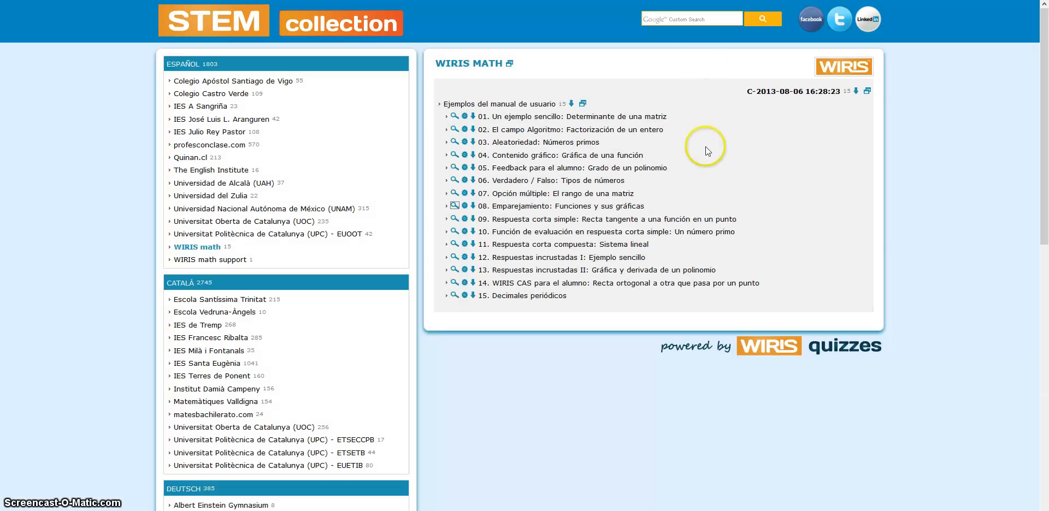
click(465, 206)
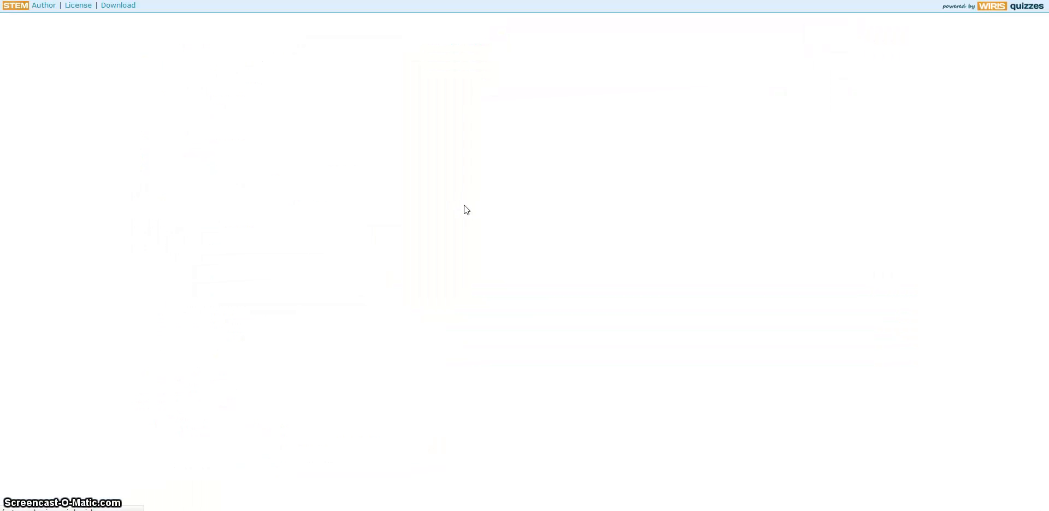
click(467, 203)
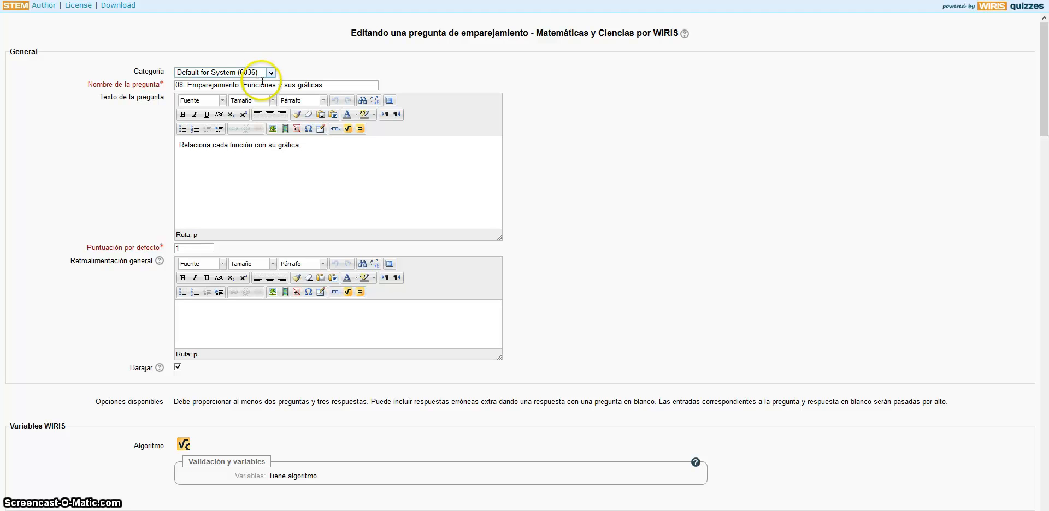
- Examine the matching question's name, text, default score, shuffle setting and WIRIS algorithm section
click(185, 90)
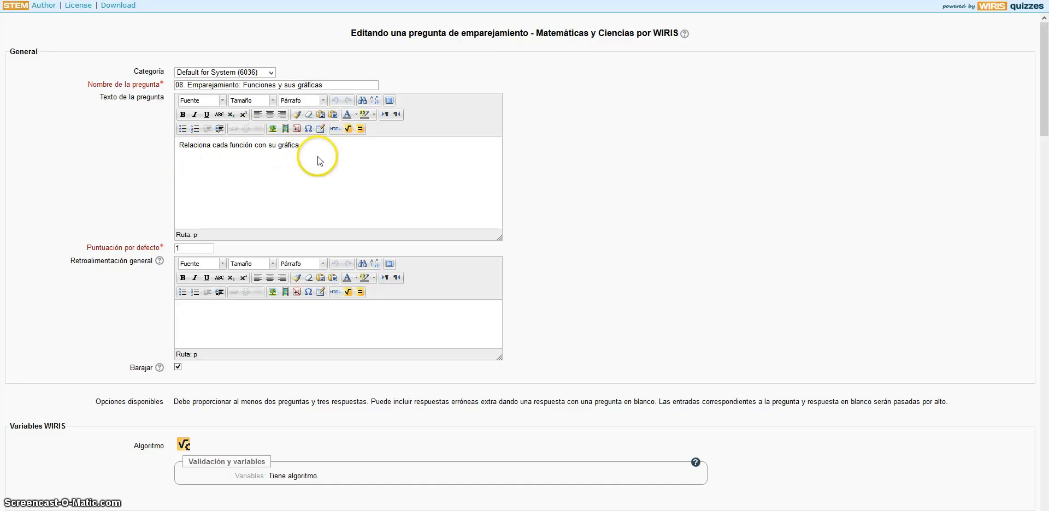
text(.)
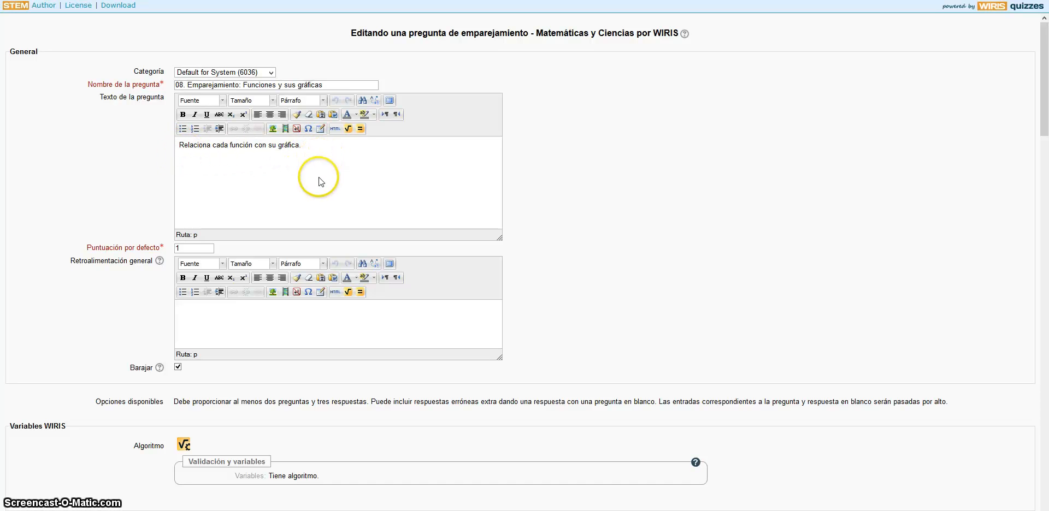
scroll(319, 180, down, 2)
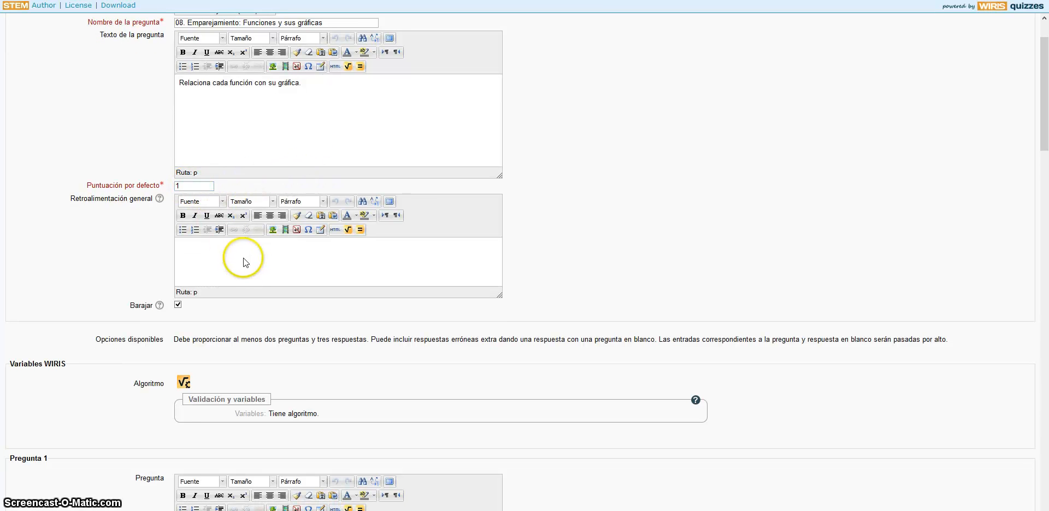
scroll(243, 257, down, 4)
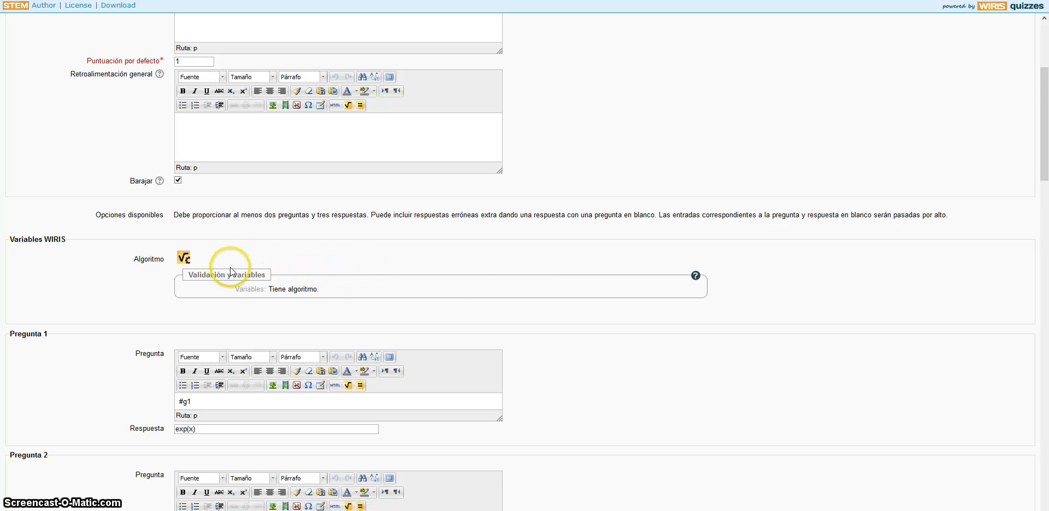
scroll(596, 338, down, 6)
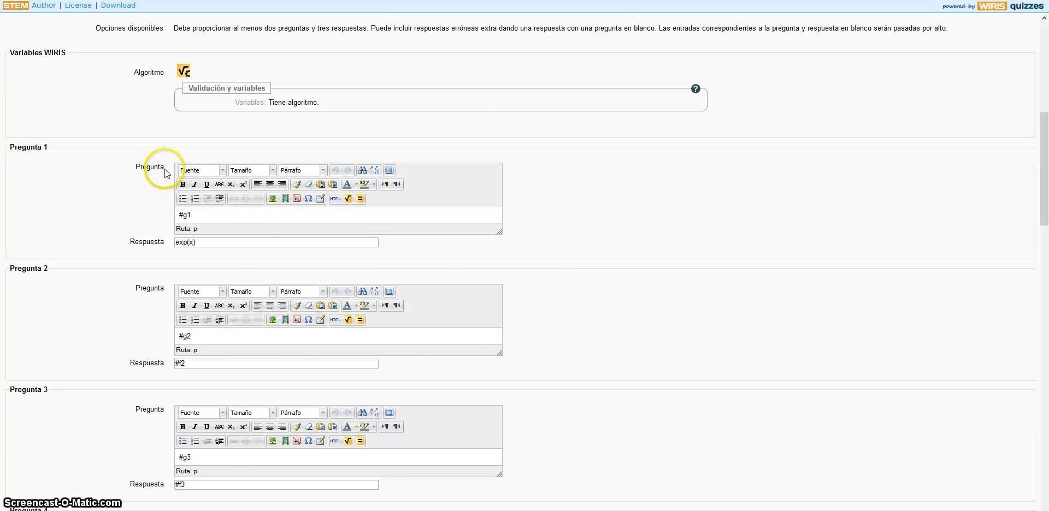
- Examine how the first three questions pair the graph variables #g1, #g2 and #g3 with their function answers
click(197, 242)
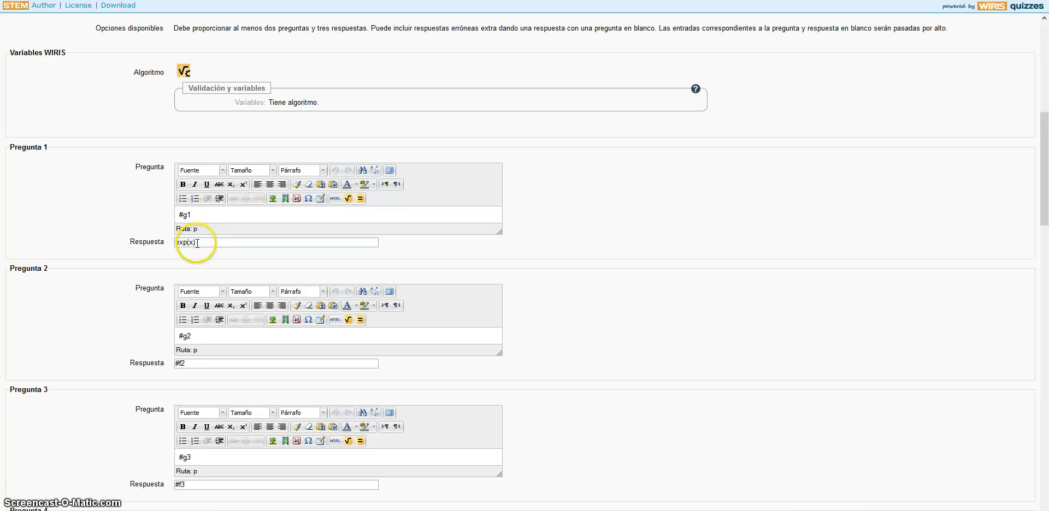
click(176, 242)
click(215, 243)
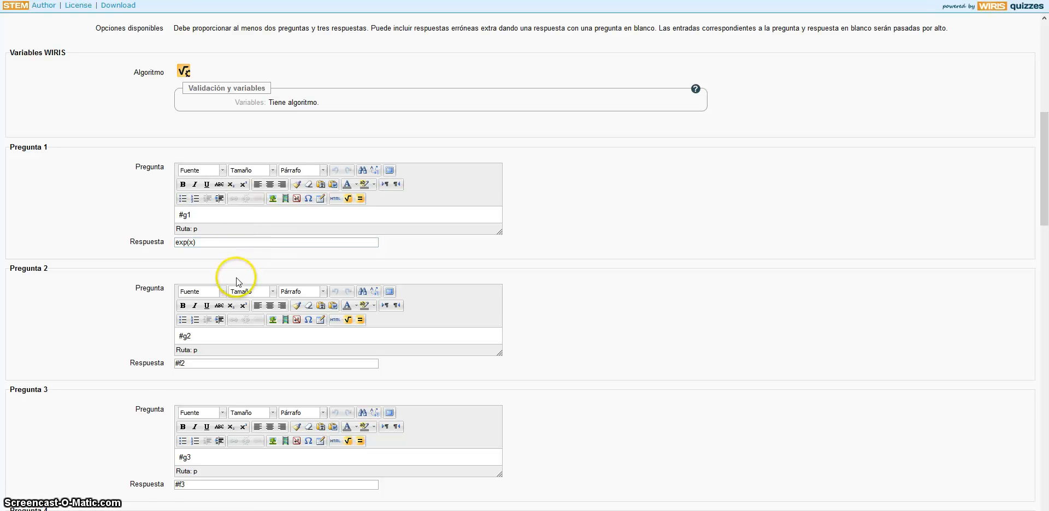
scroll(236, 278, down, 1)
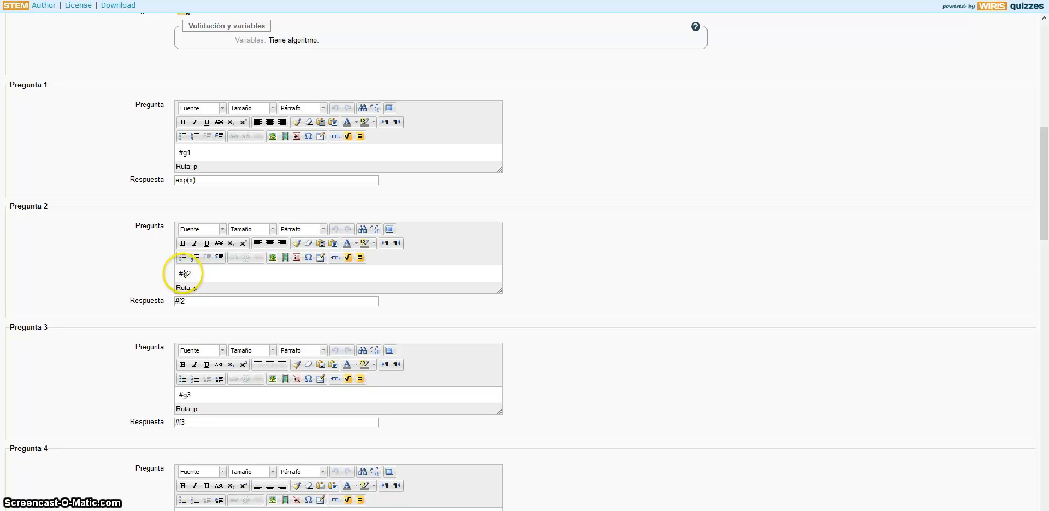
click(190, 303)
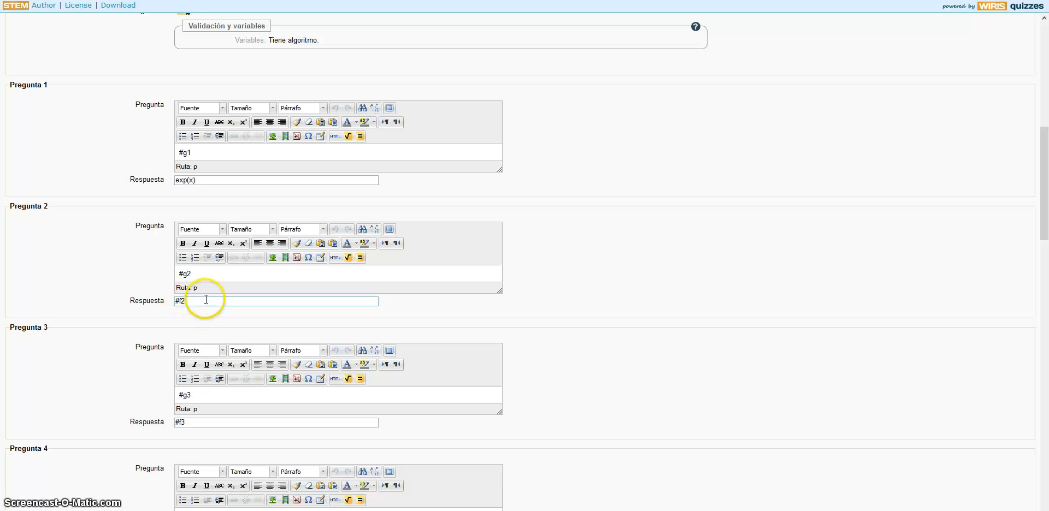
scroll(204, 297, down, 3)
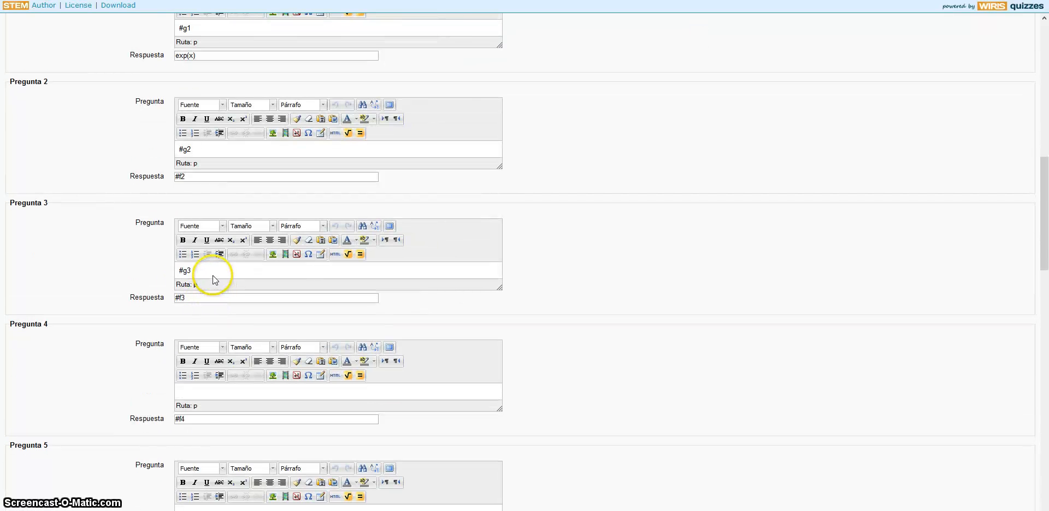
click(203, 270)
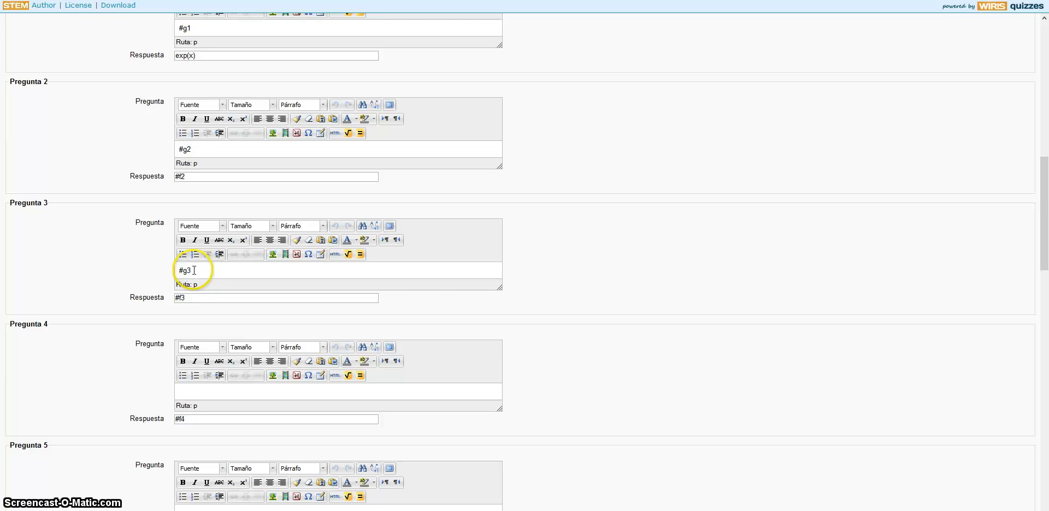
click(192, 297)
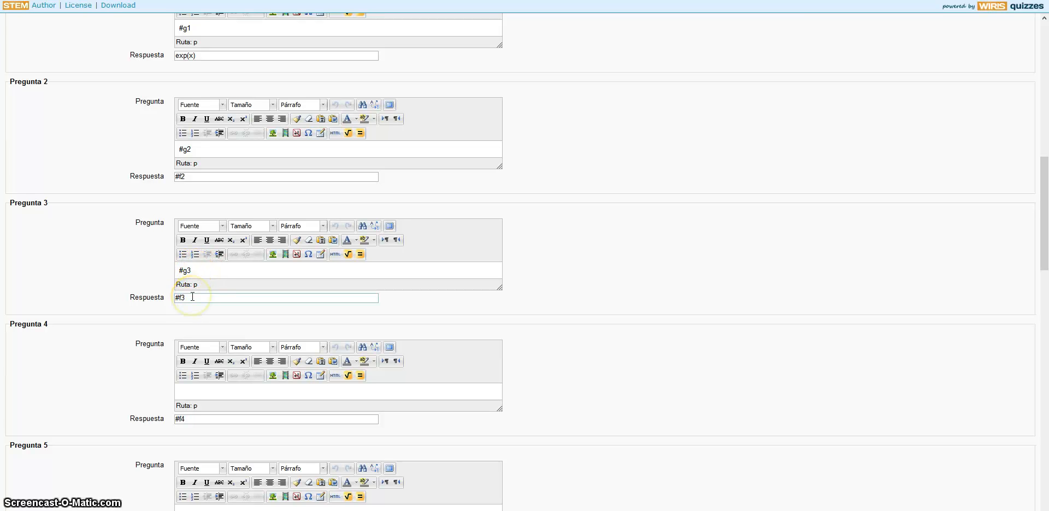
- Examine Pregunta 4, where a blank question is combined with answer #f4, and the unused question below it
scroll(192, 295, down, 1)
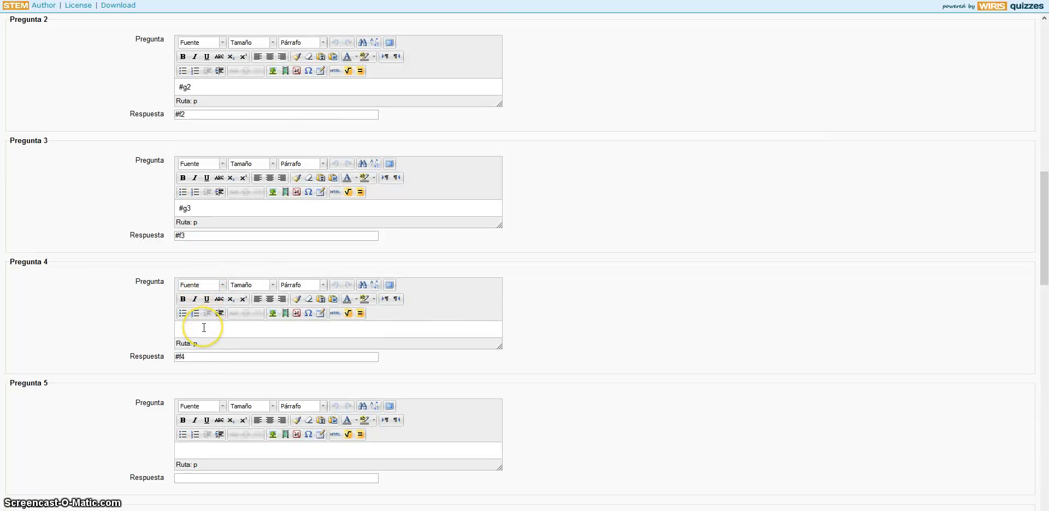
click(196, 358)
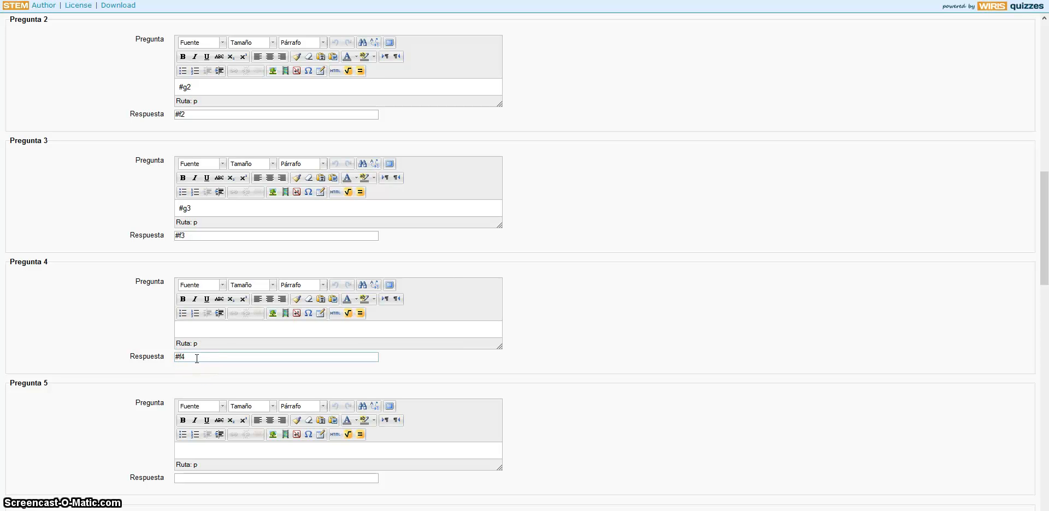
click(204, 344)
scroll(298, 357, down, 2)
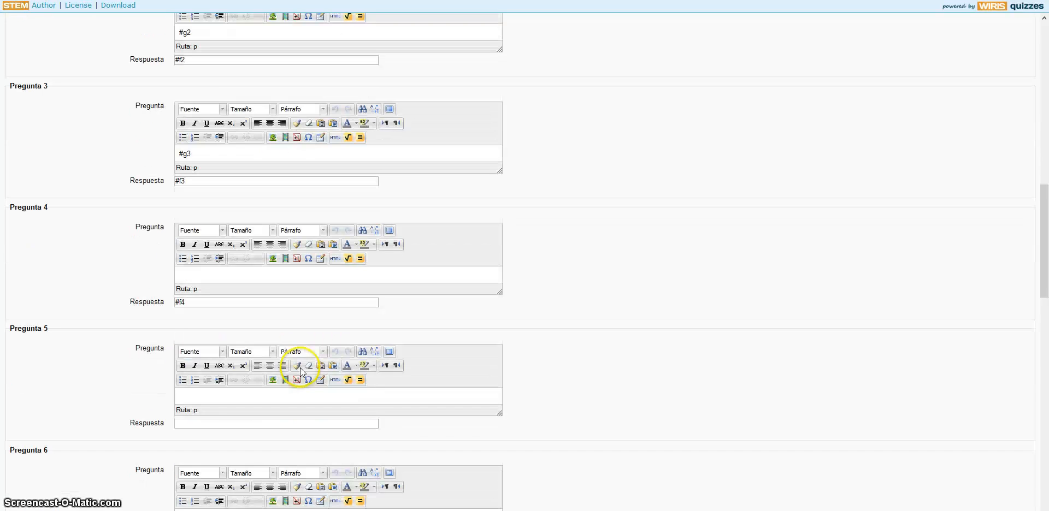
- Return to the Variables WIRIS section and open the question's algorithm for editing
scroll(317, 327, up, 2)
scroll(319, 322, up, 3)
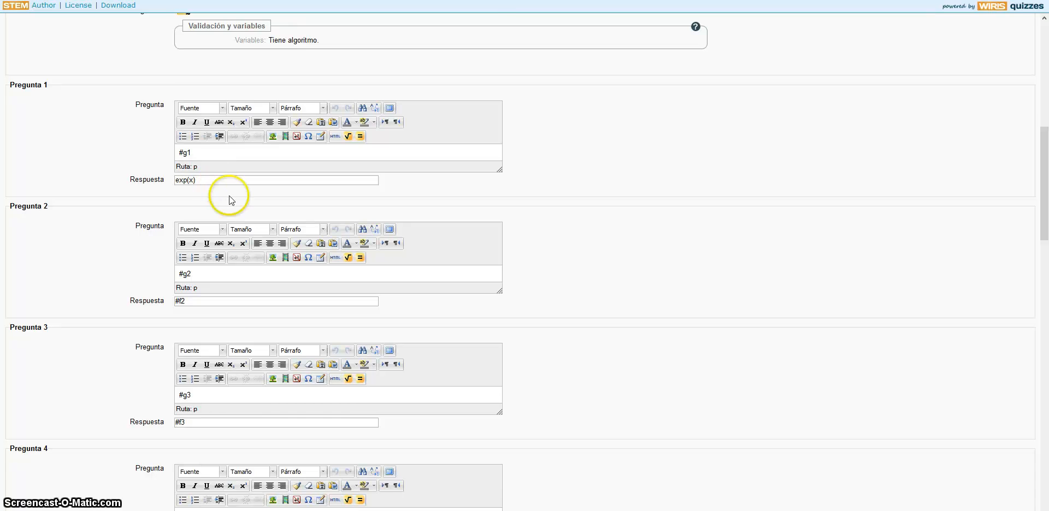
scroll(229, 196, up, 2)
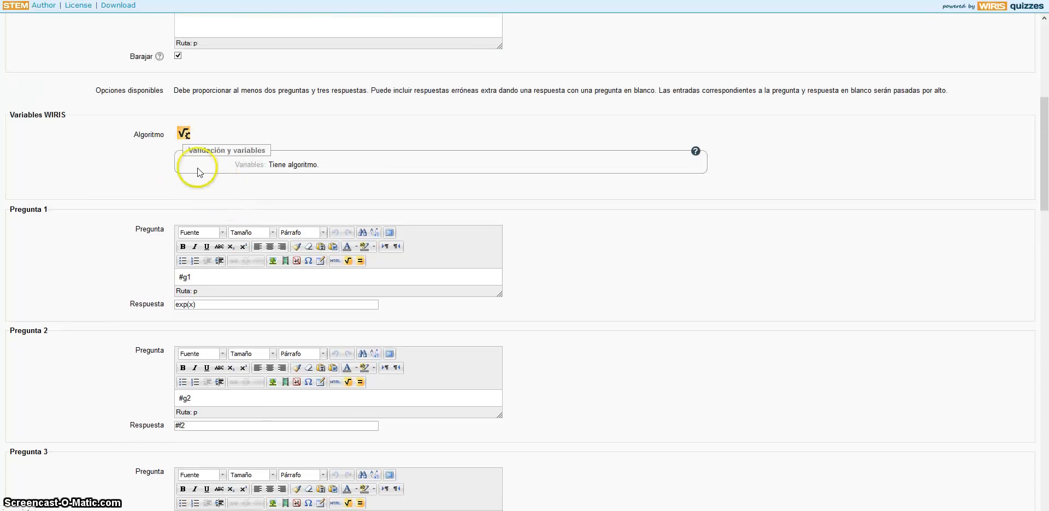
click(184, 133)
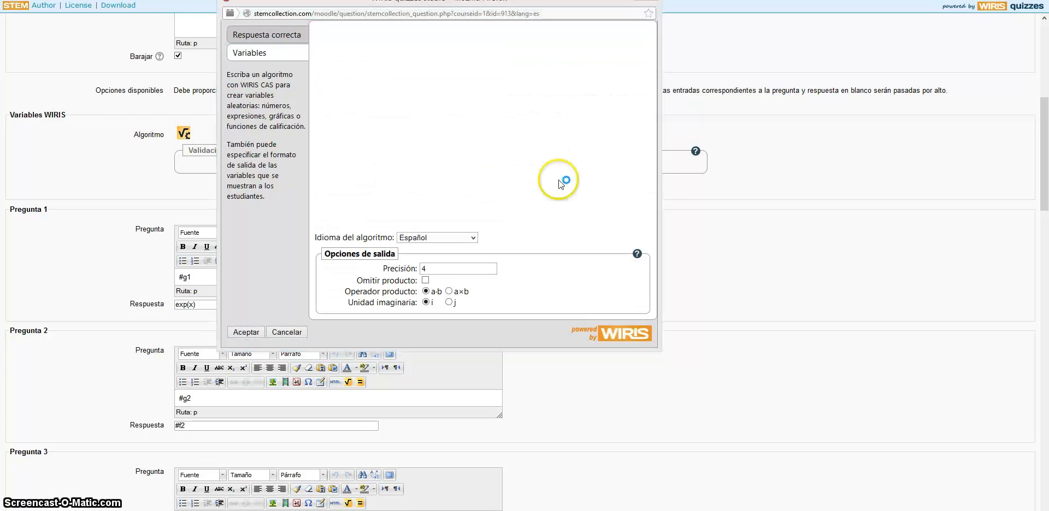
click(584, 288)
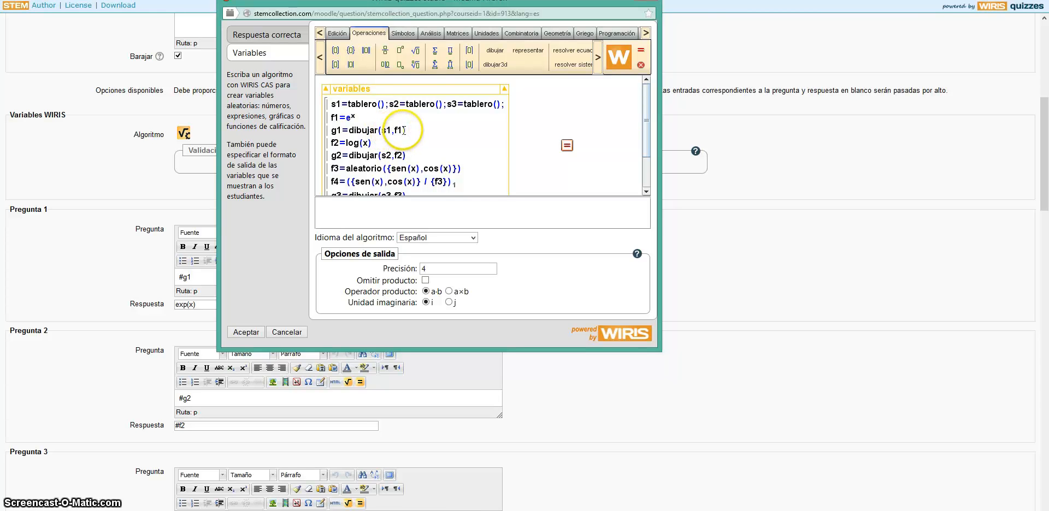
- Review the algorithm's definitions of the functions f1 to f4 and graphs g1 to g3, and close the editor by accepting it
scroll(404, 136, down, 1)
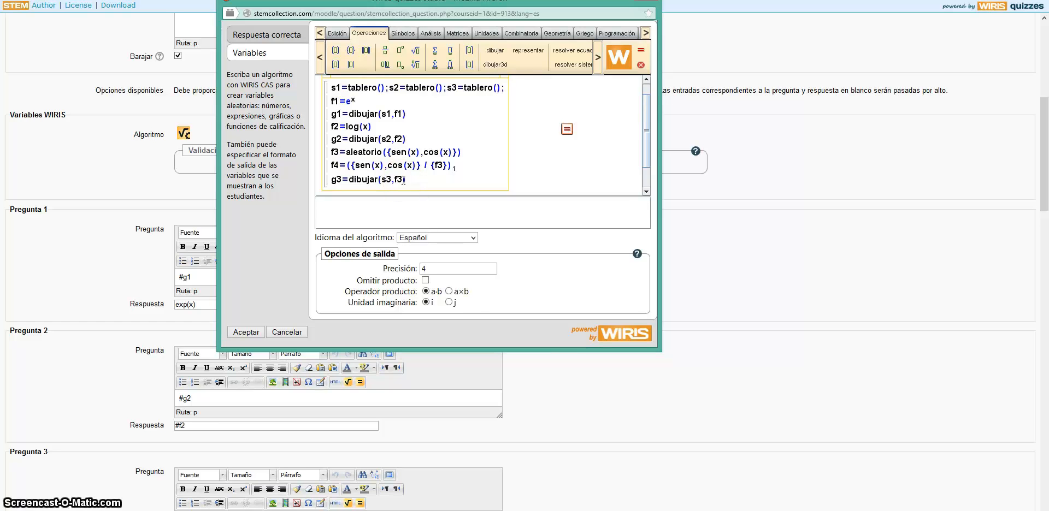
text())
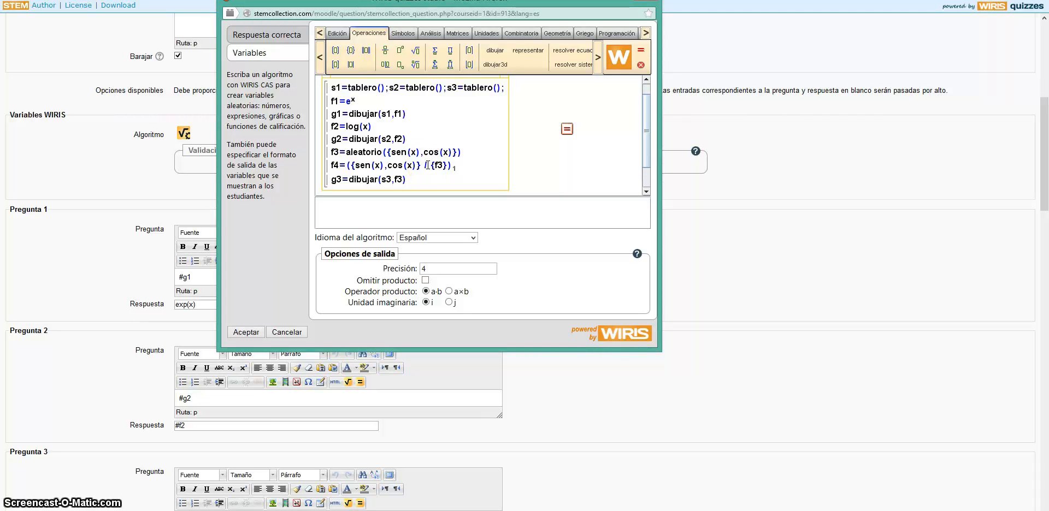
click(455, 170)
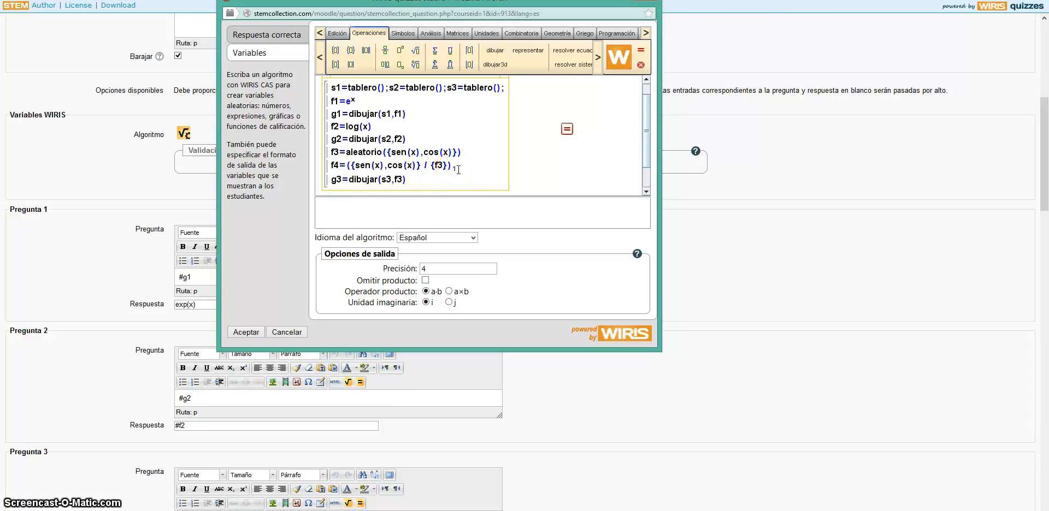
click(480, 146)
scroll(480, 146, down, 1)
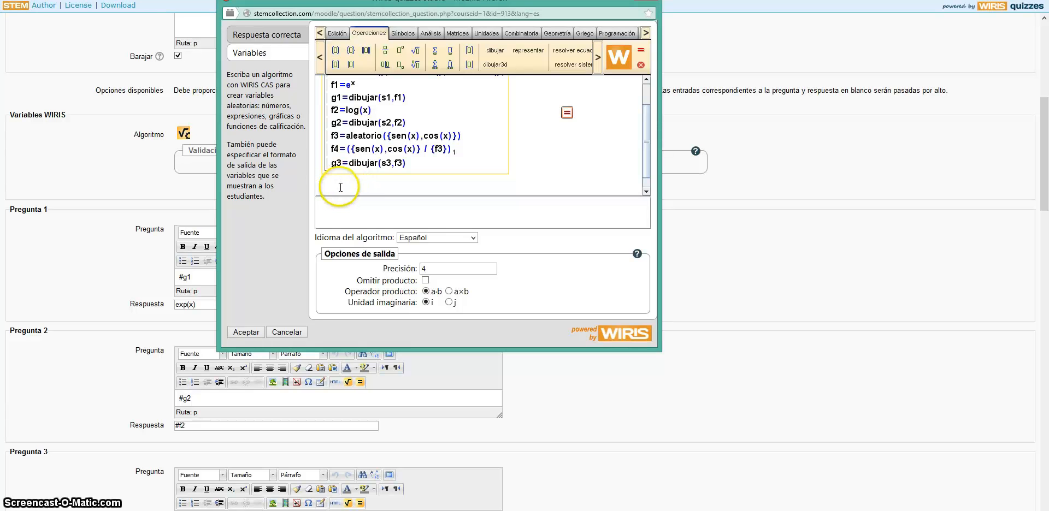
click(246, 333)
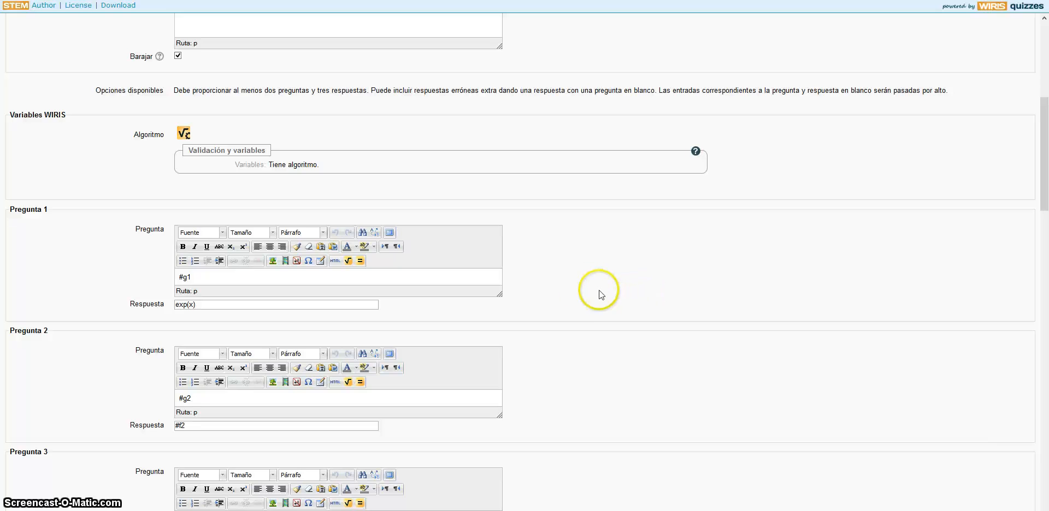
- Look over the remaining blank questions, combined feedback, penalty for incorrect attempts and hint sections of the question form
scroll(562, 277, down, 5)
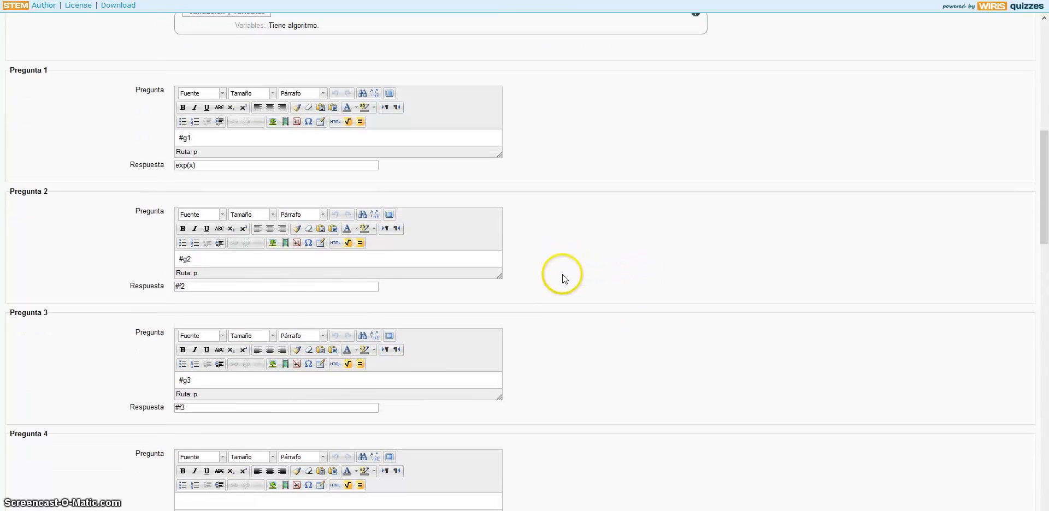
scroll(563, 271, down, 8)
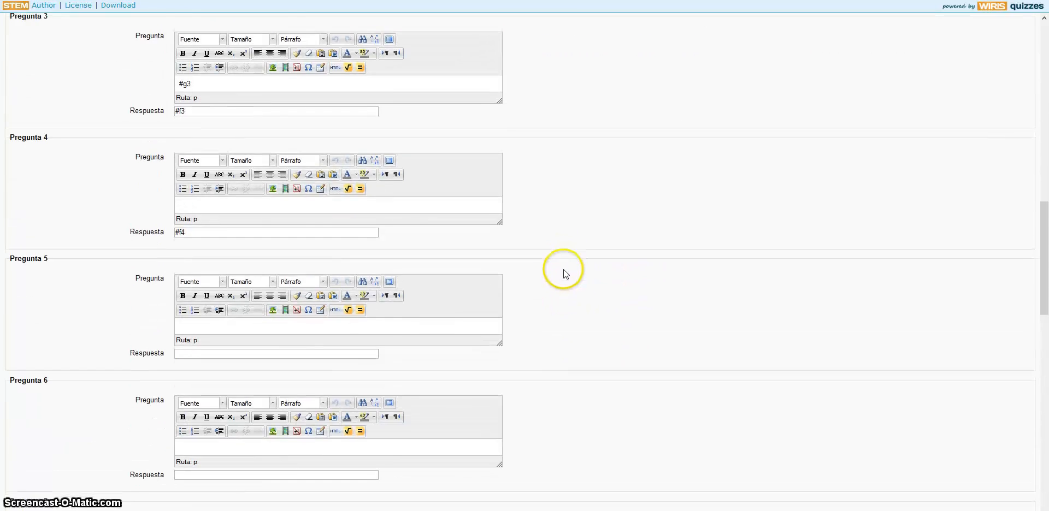
scroll(565, 274, down, 5)
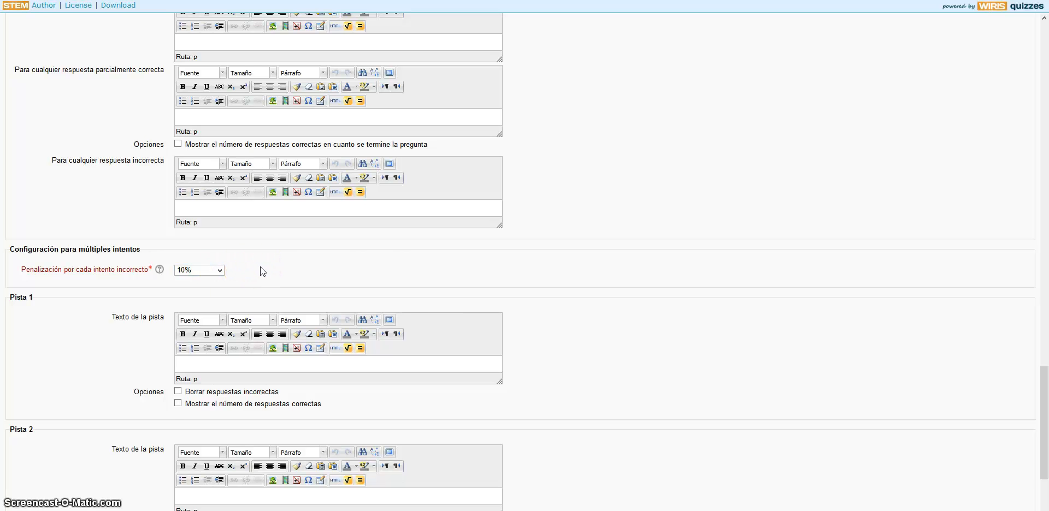
scroll(261, 266, up, 2)
scroll(531, 304, up, 3)
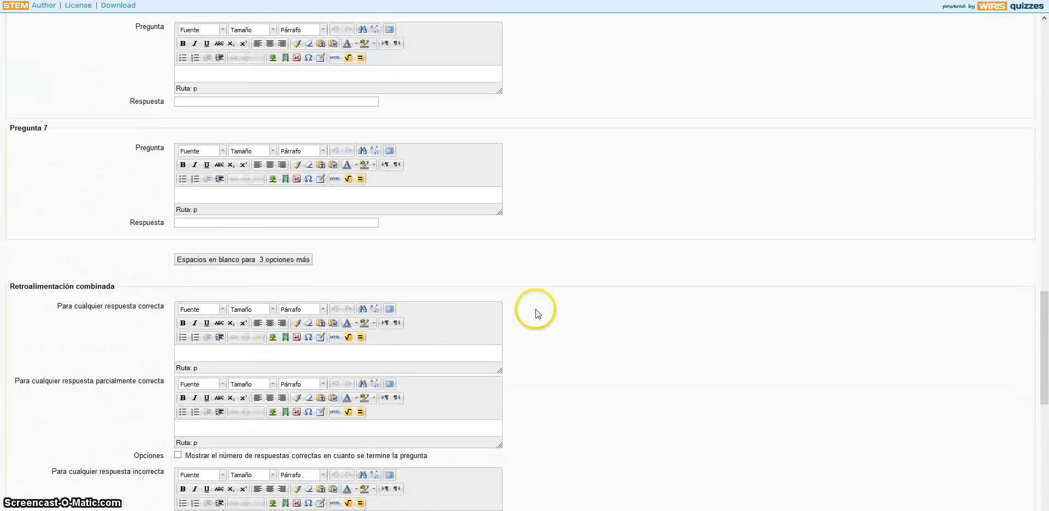
scroll(535, 309, down, 6)
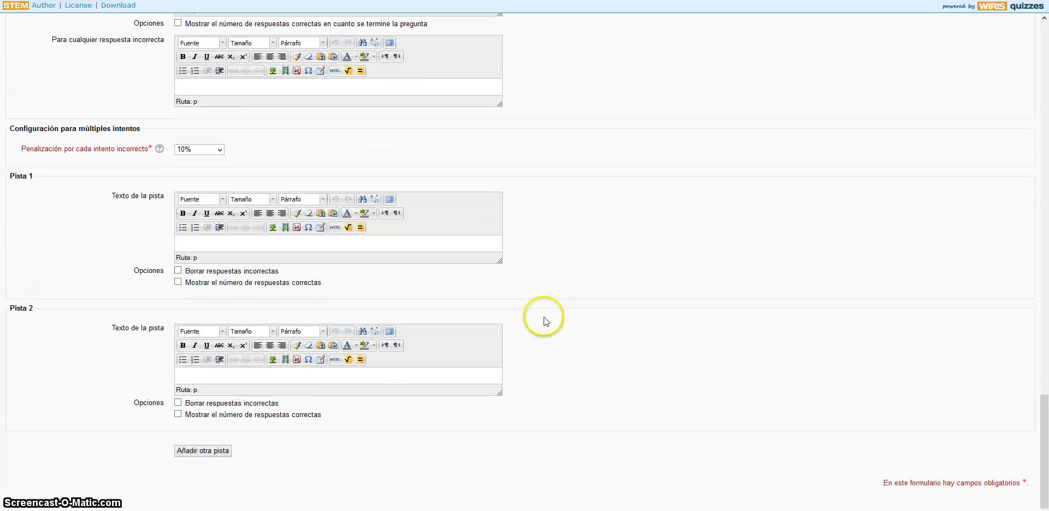